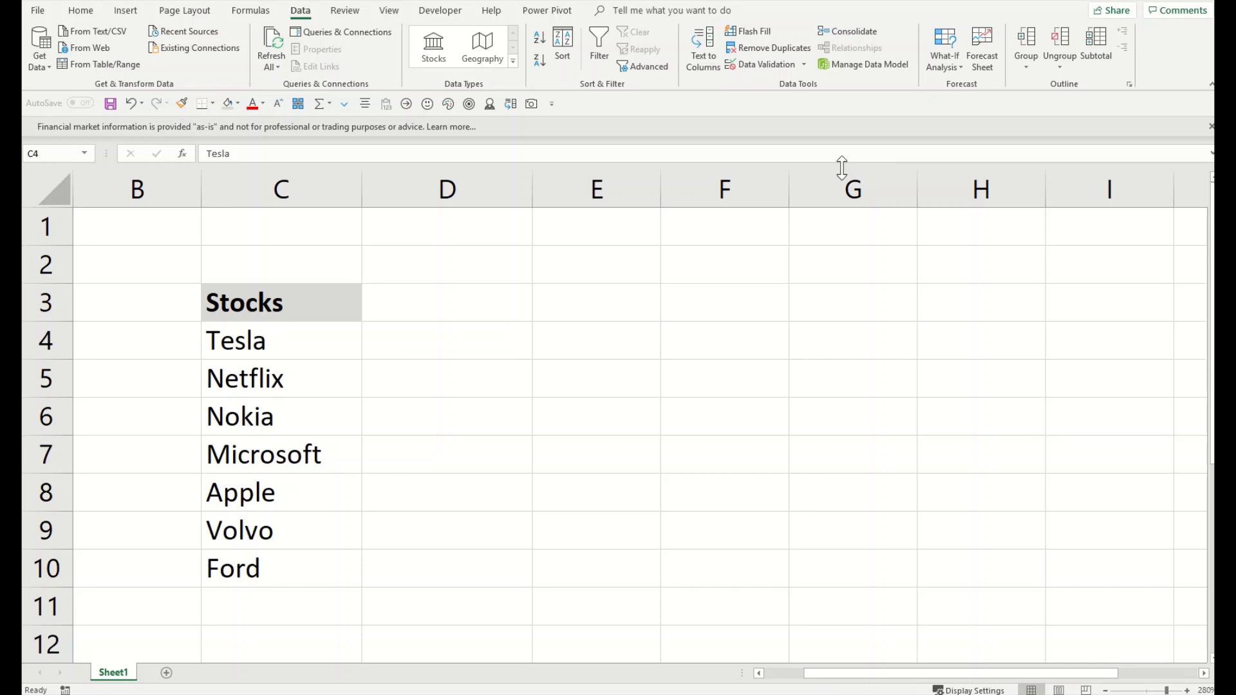
Step: Convert the names Tesla through Ford in C4:C10 to Stocks; Volvo stays unresolved
drag(248, 350, 257, 571)
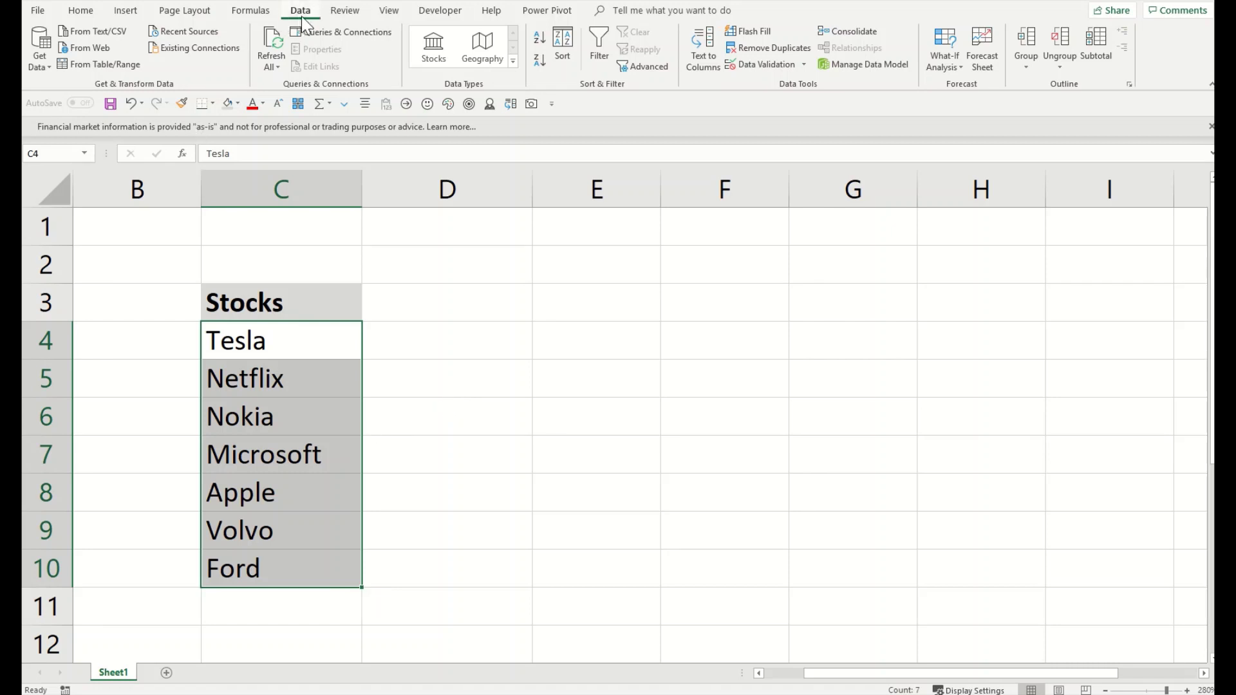
key(ctrl+q)
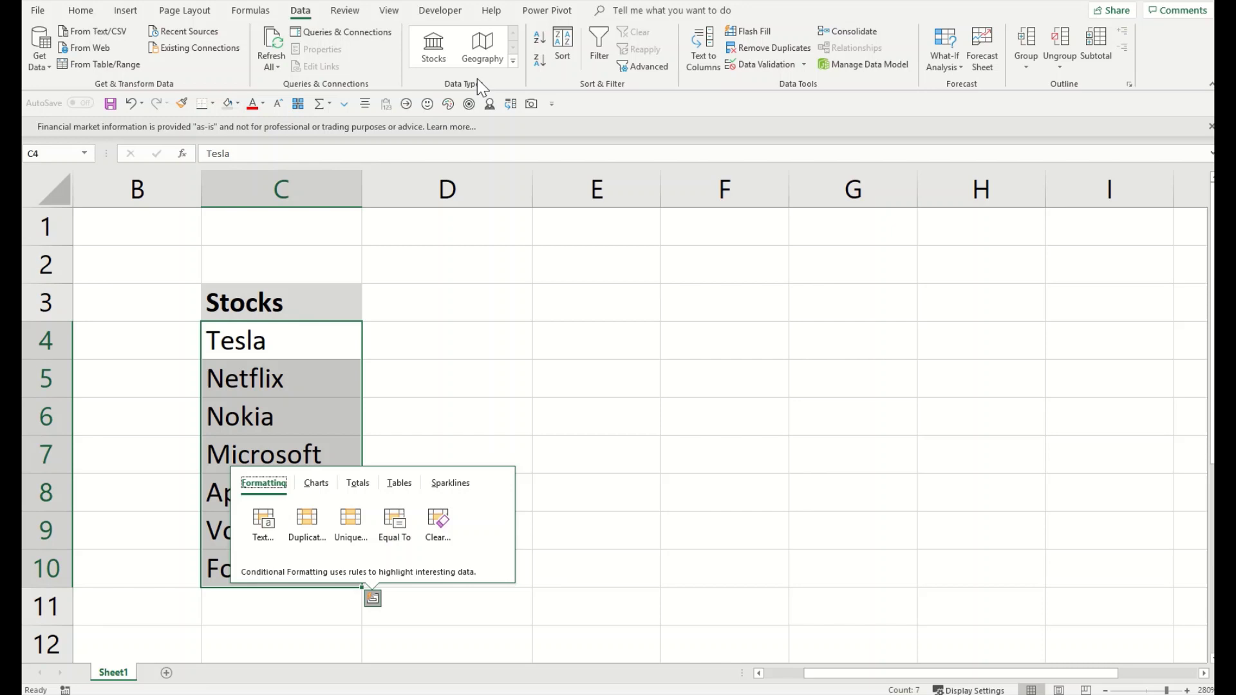
click(429, 46)
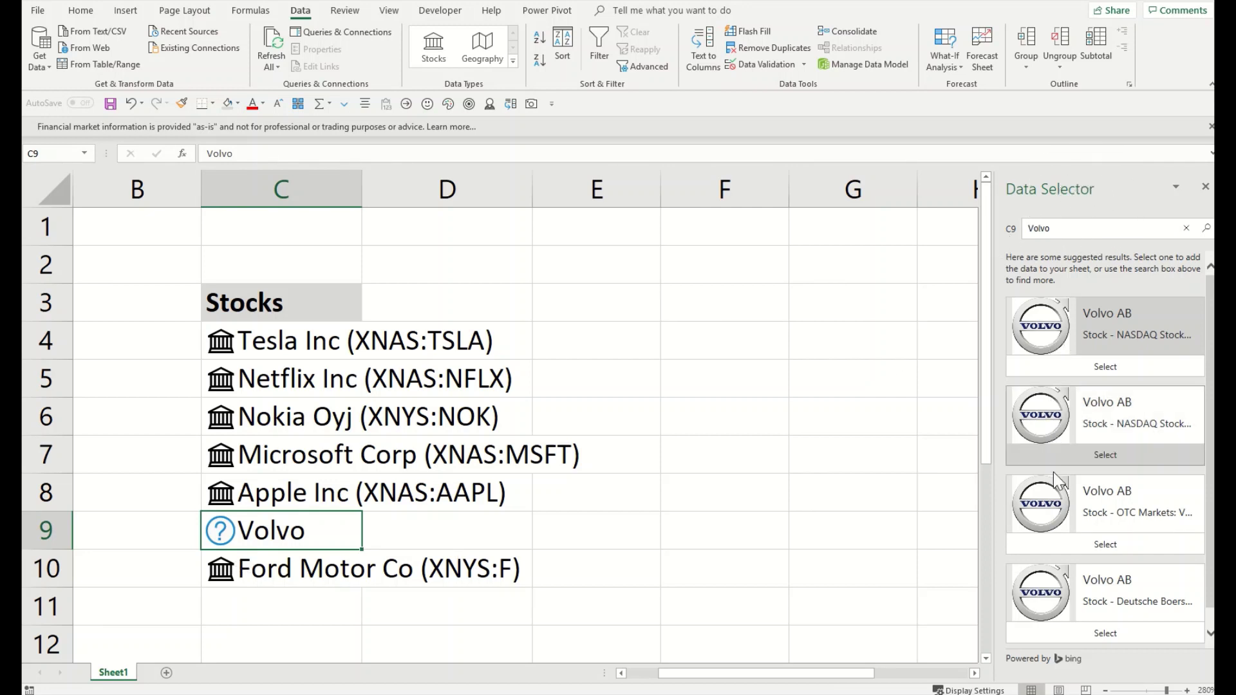
scroll(1135, 466, down, 1)
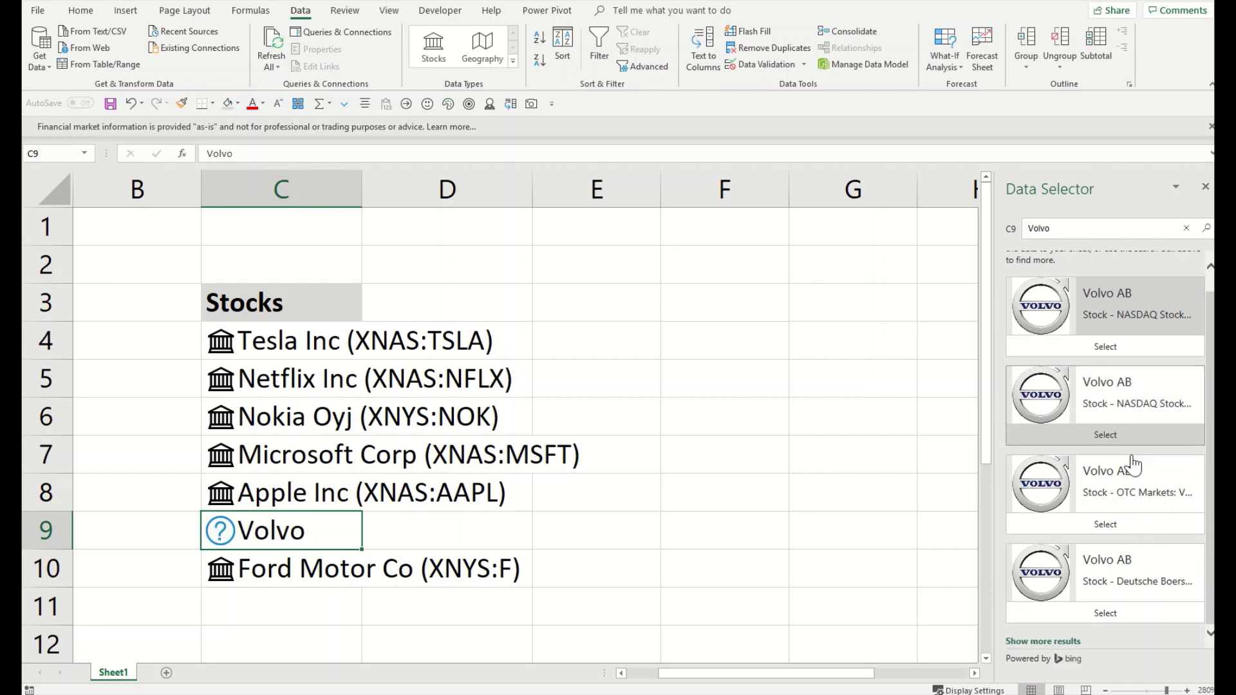
scroll(1110, 443, up, 1)
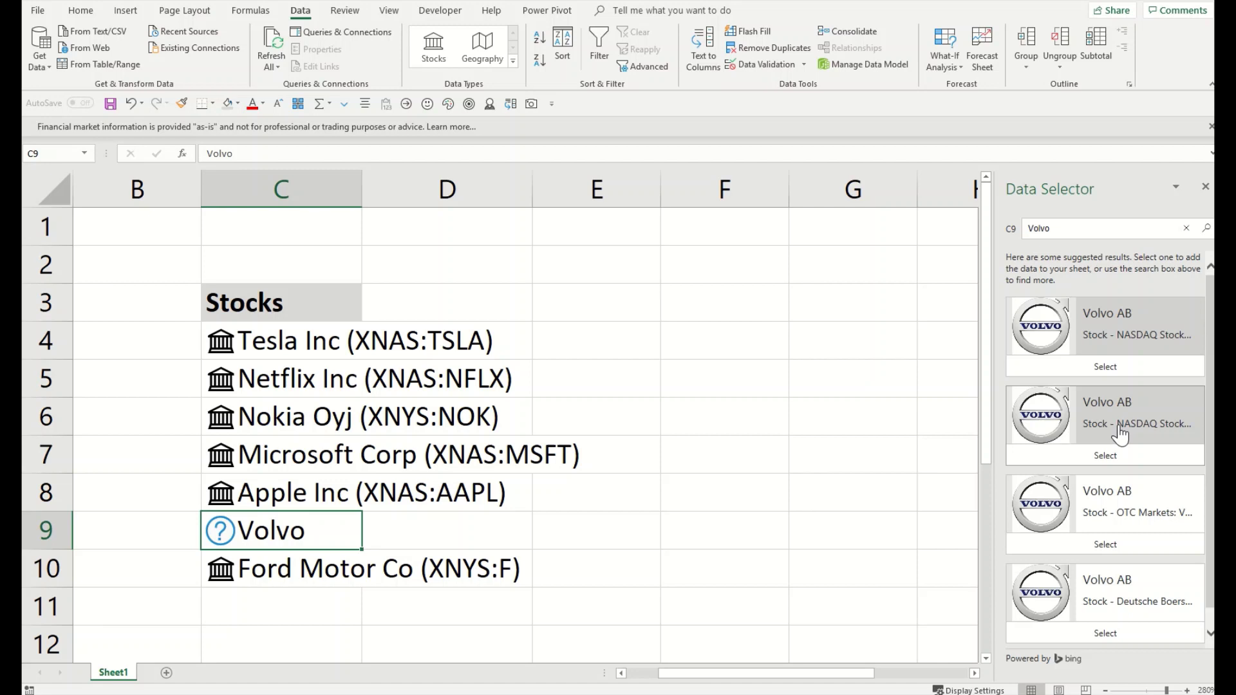
Step: Link Volvo to the Volvo AB Stockholm listing (XSTO:VOLV A)
click(1116, 436)
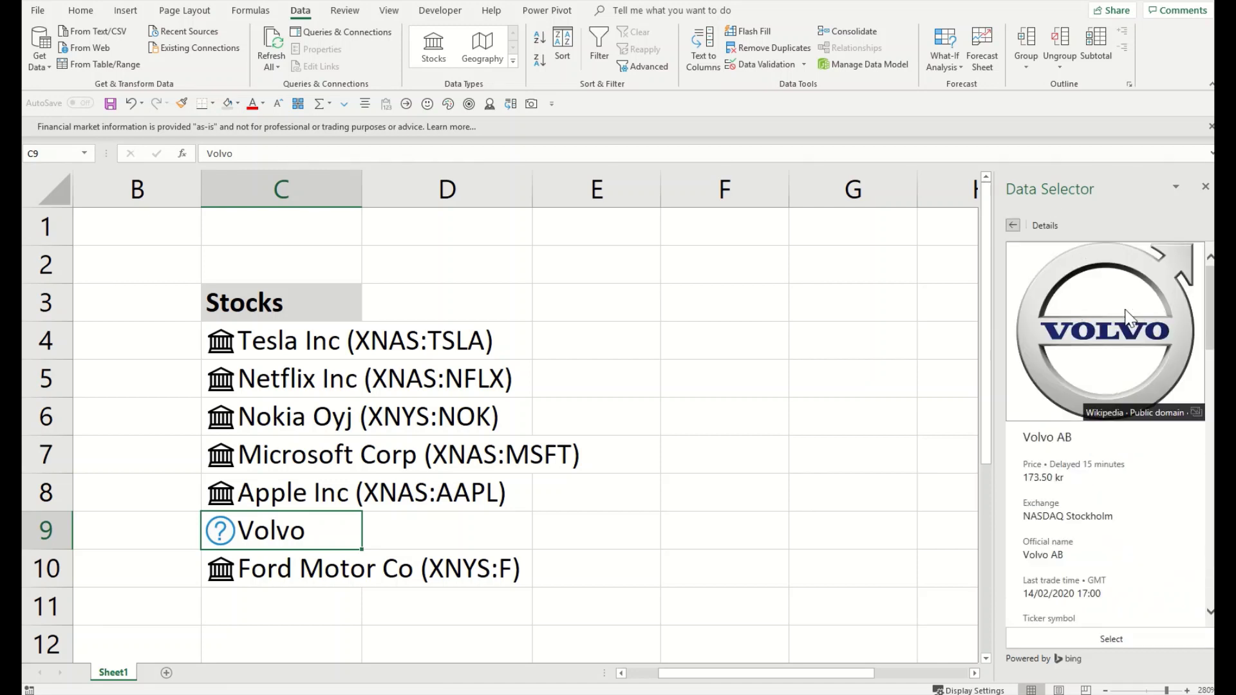
scroll(1087, 465, down, 2)
click(1102, 639)
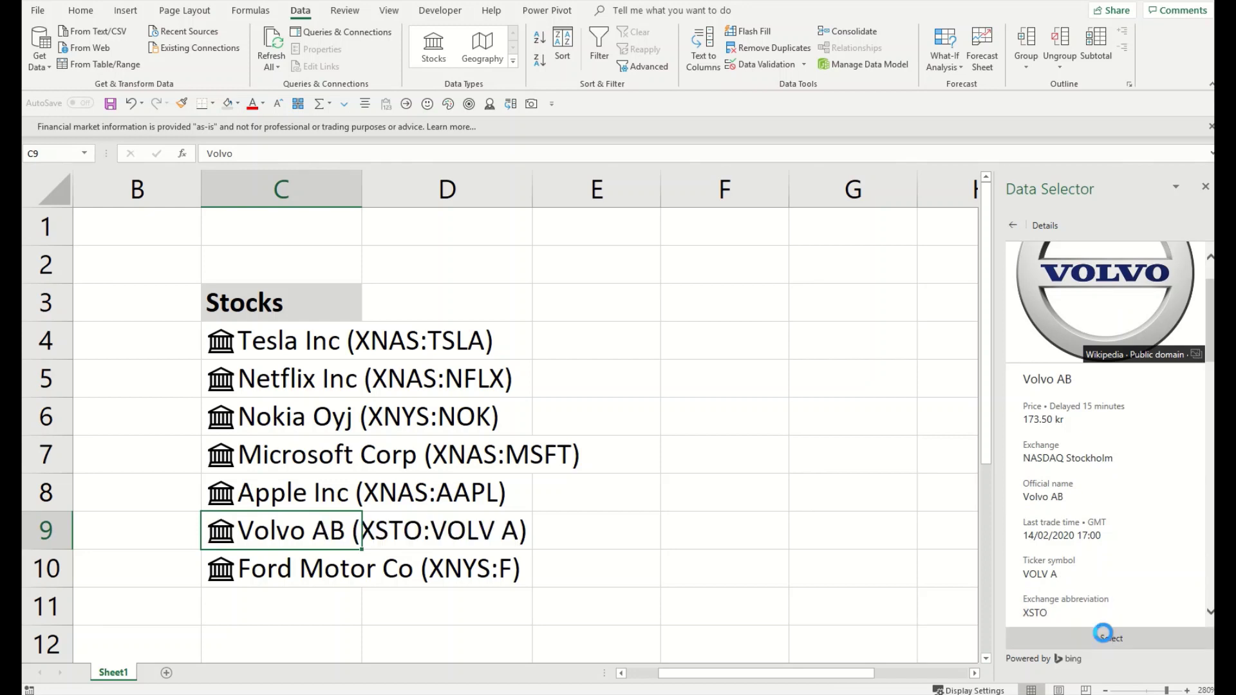
click(329, 345)
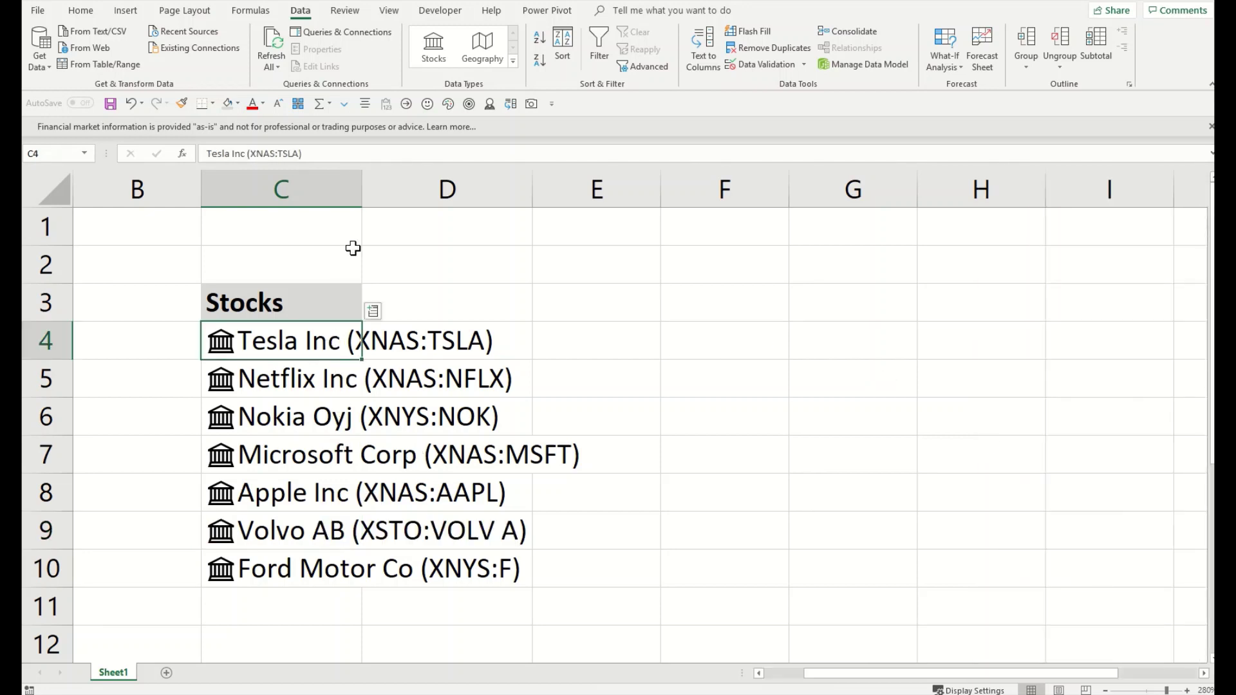
Step: Autofit column C and insert each stock's Price in column D
double_click(362, 198)
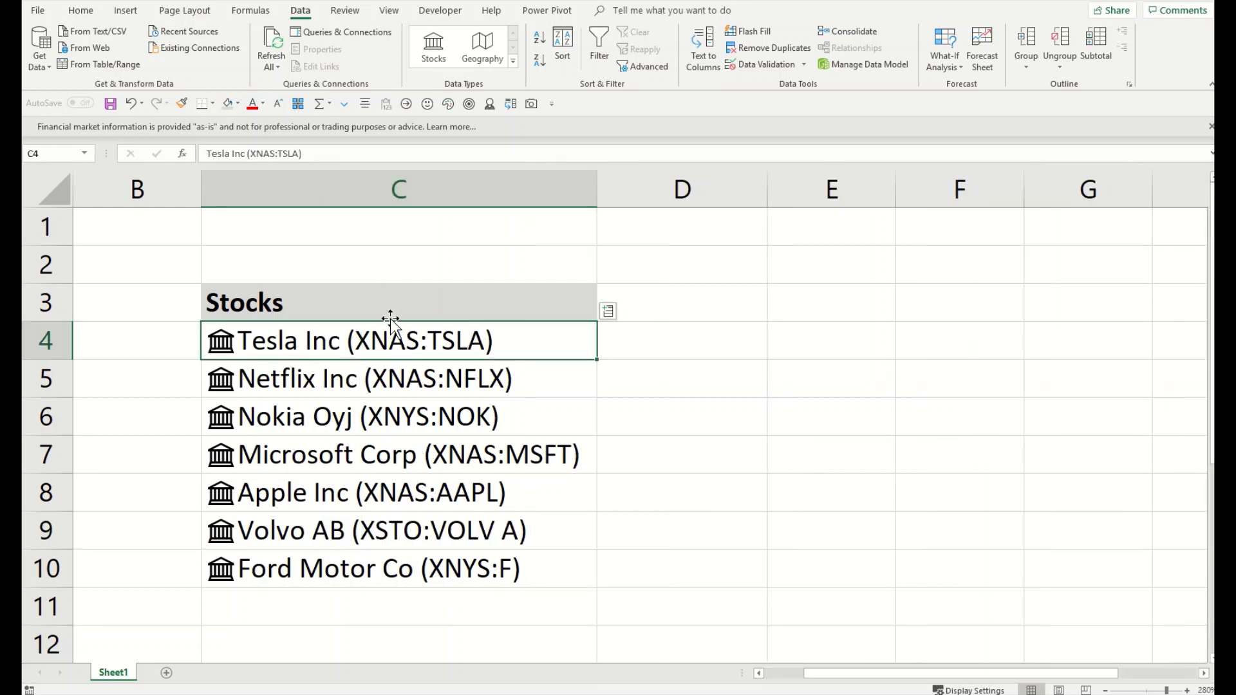
drag(422, 323, 442, 562)
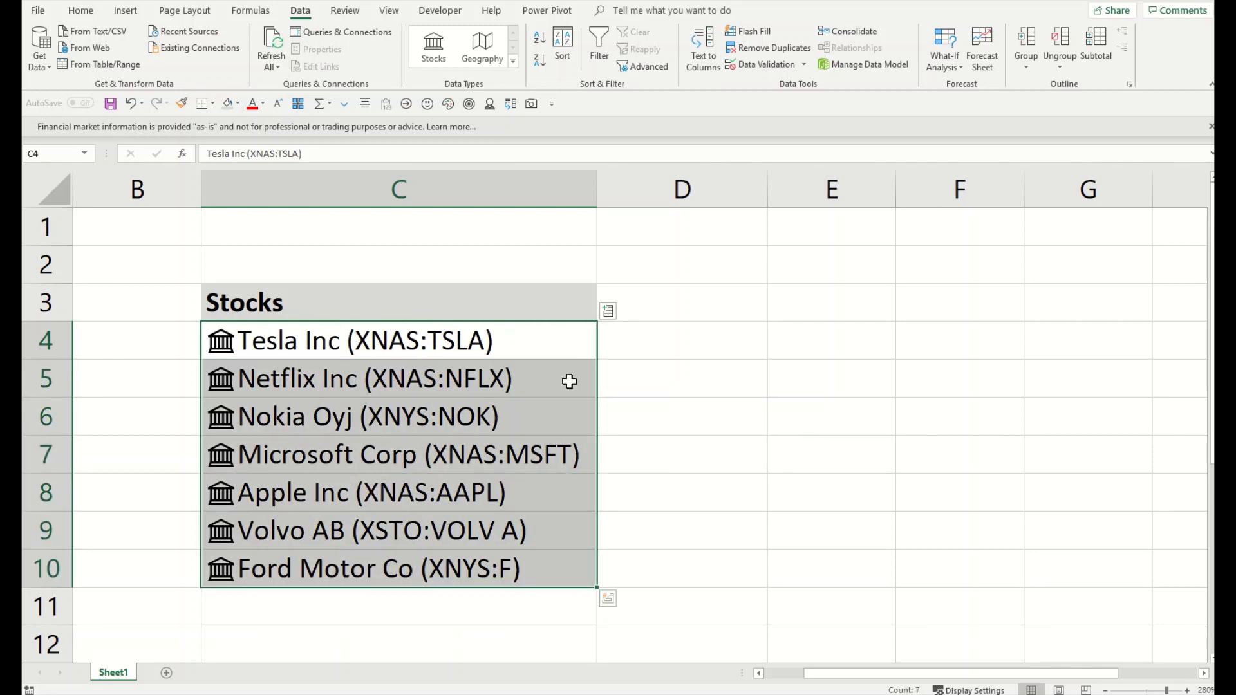
click(607, 313)
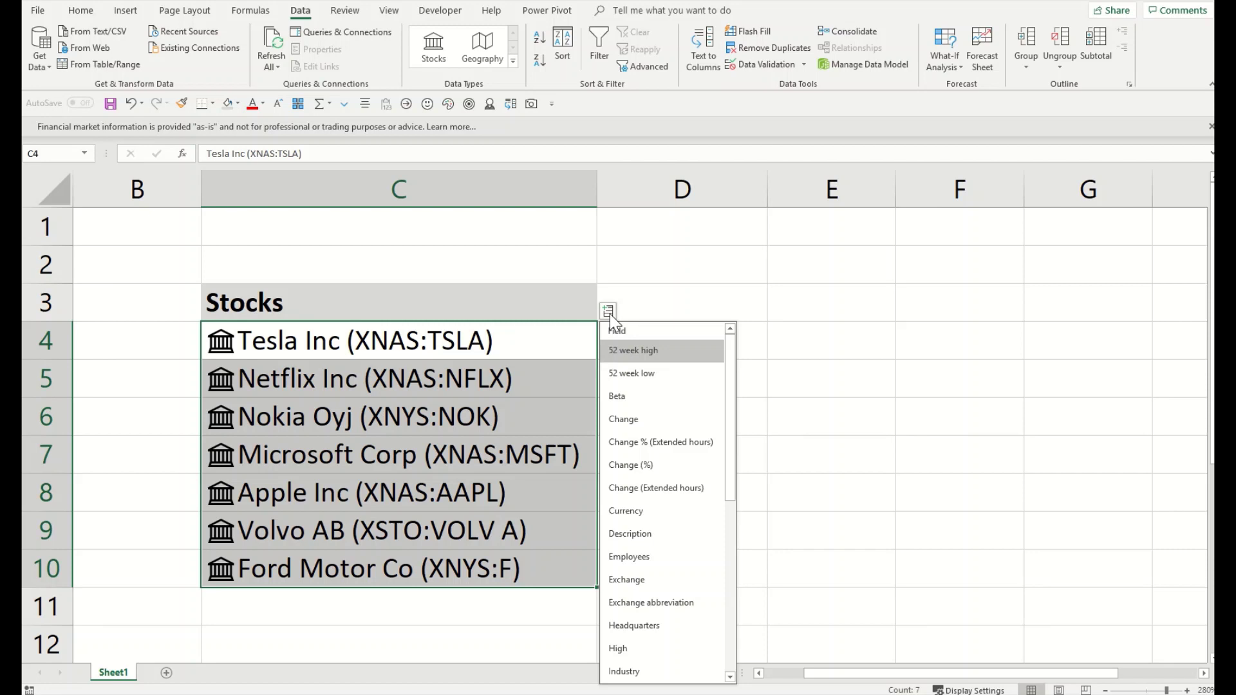
click(579, 268)
click(588, 329)
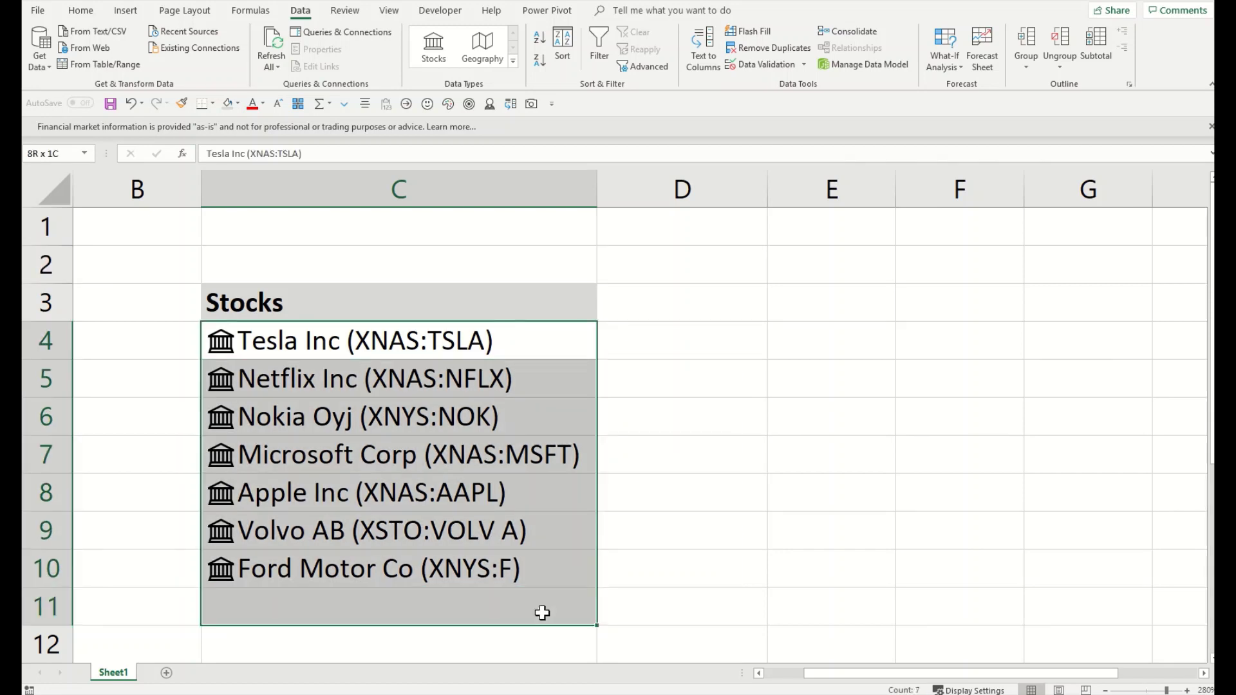
drag(587, 328, 551, 570)
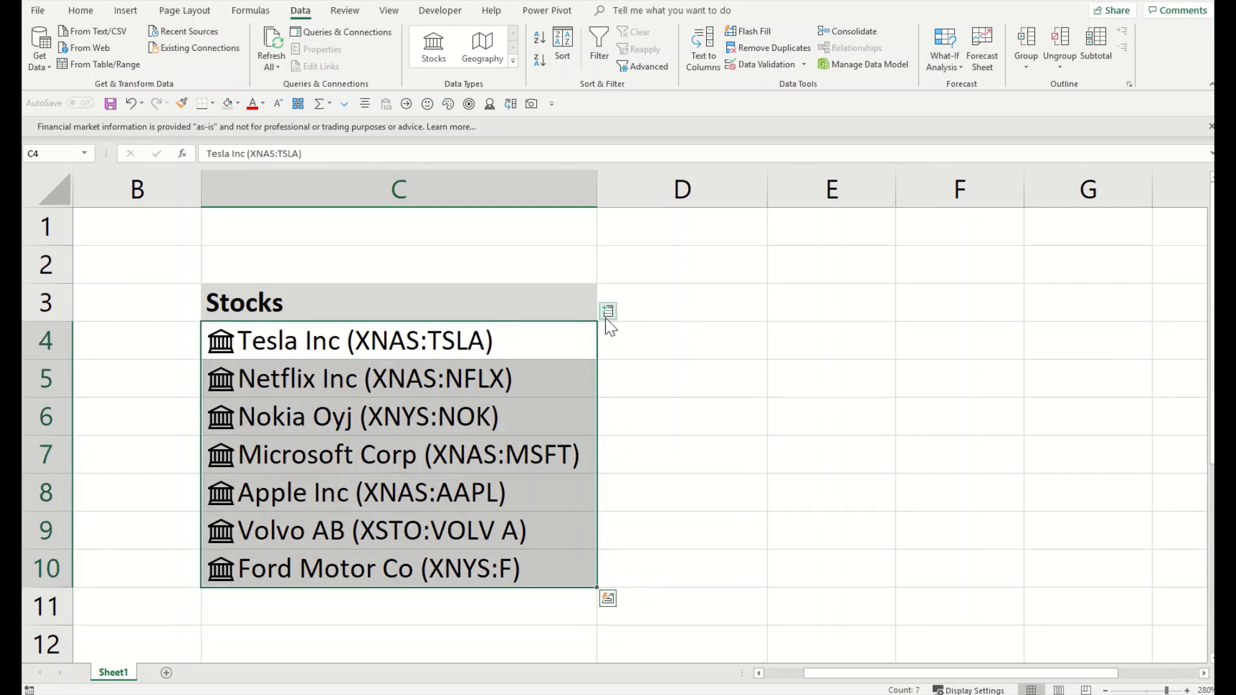
click(607, 313)
key(ctrl+q)
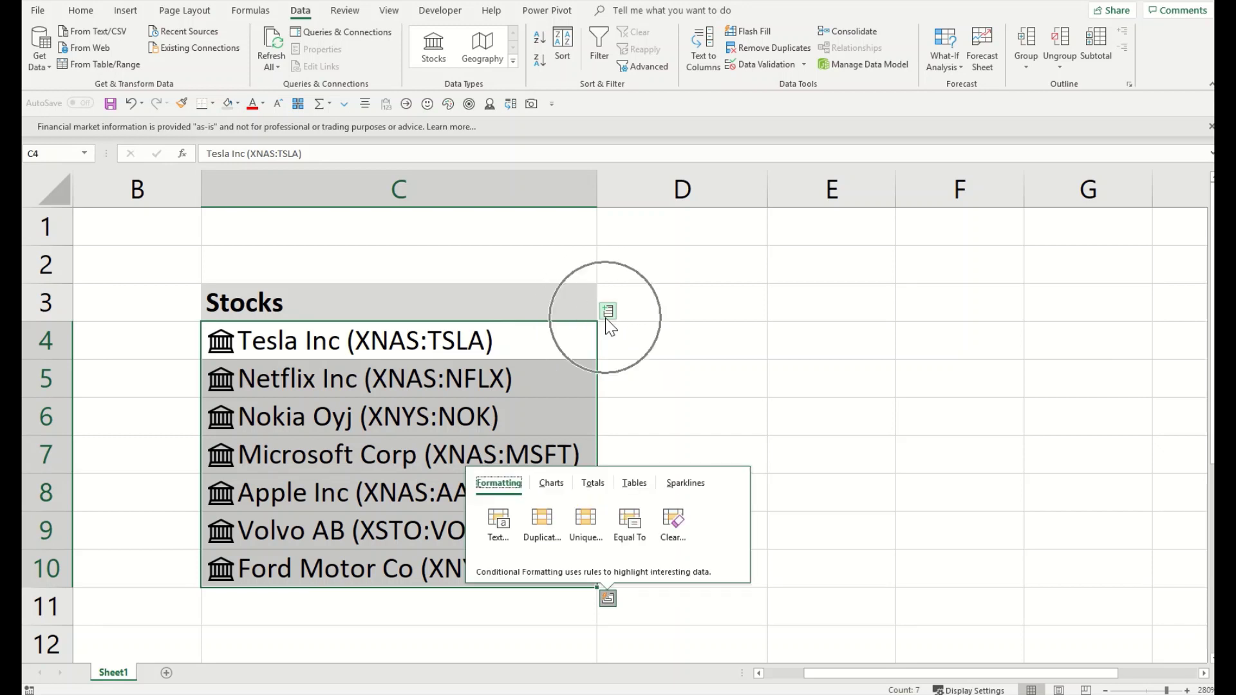
click(608, 313)
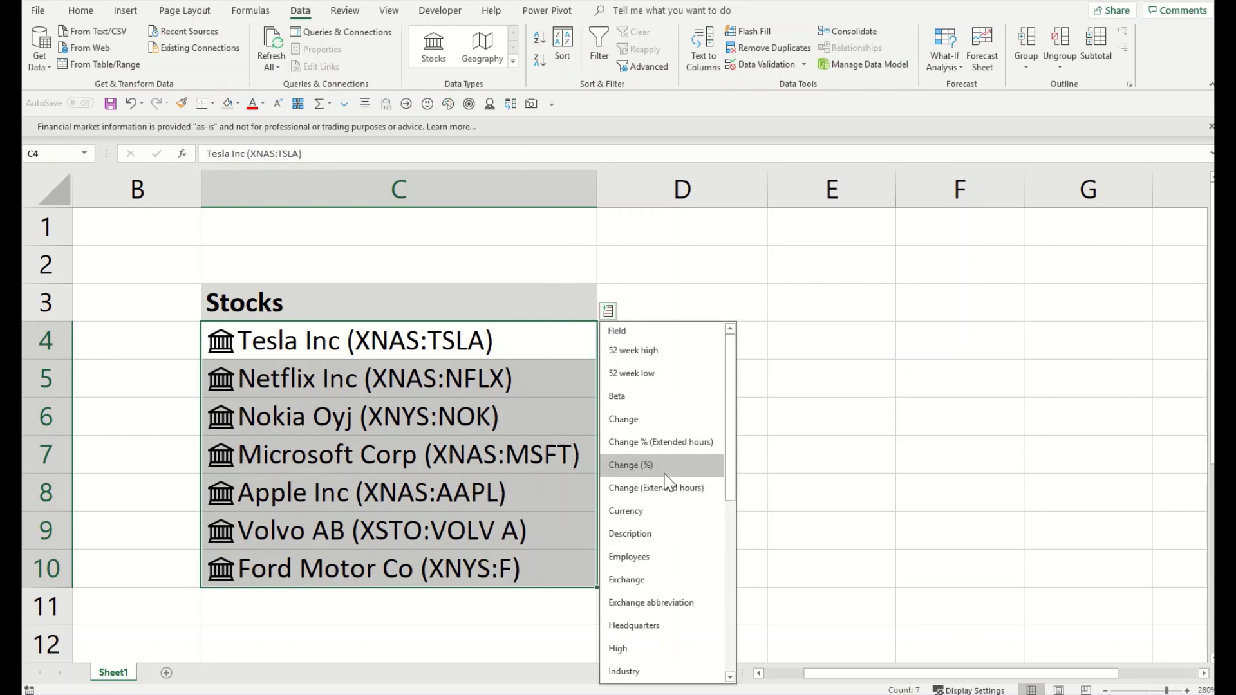
scroll(667, 480, down, 2)
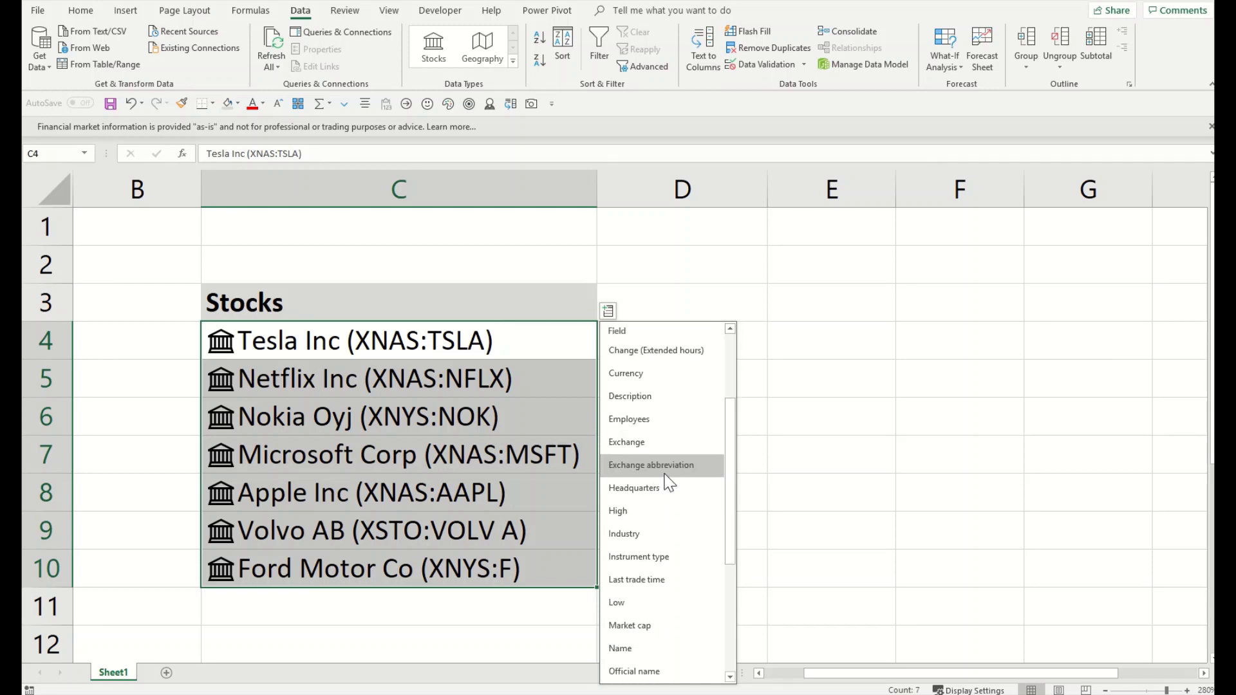
scroll(666, 481, down, 1)
scroll(667, 481, down, 1)
scroll(667, 481, down, 1)
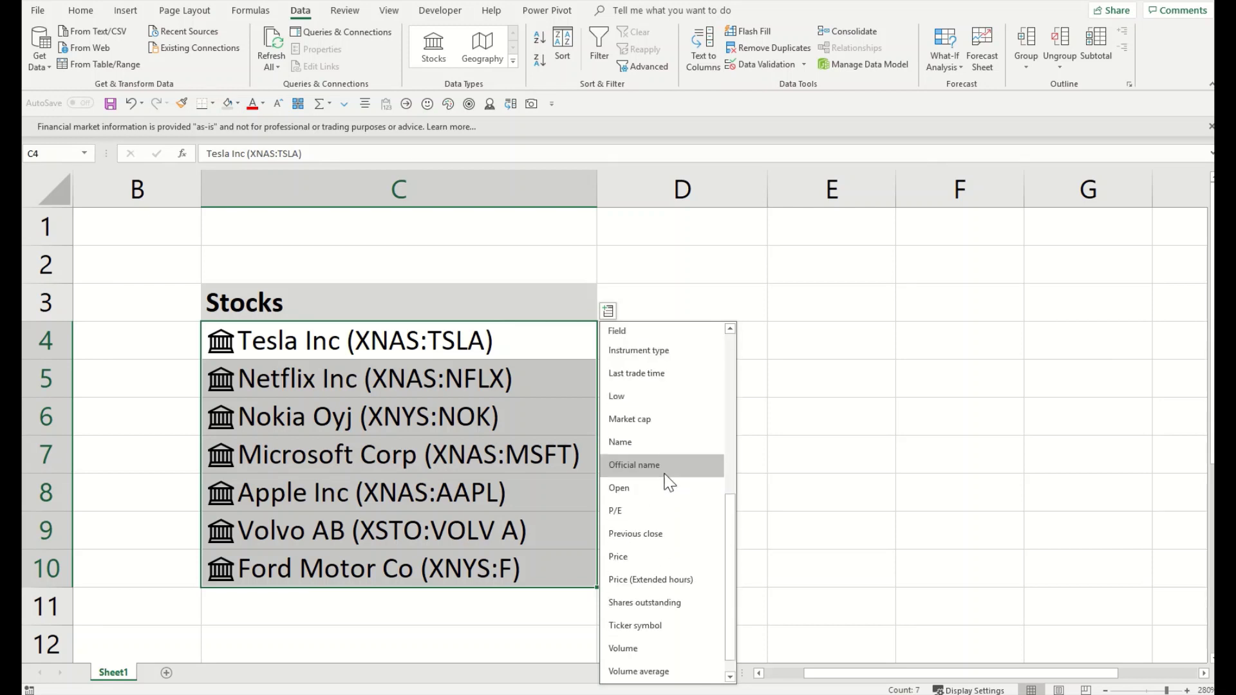
click(636, 556)
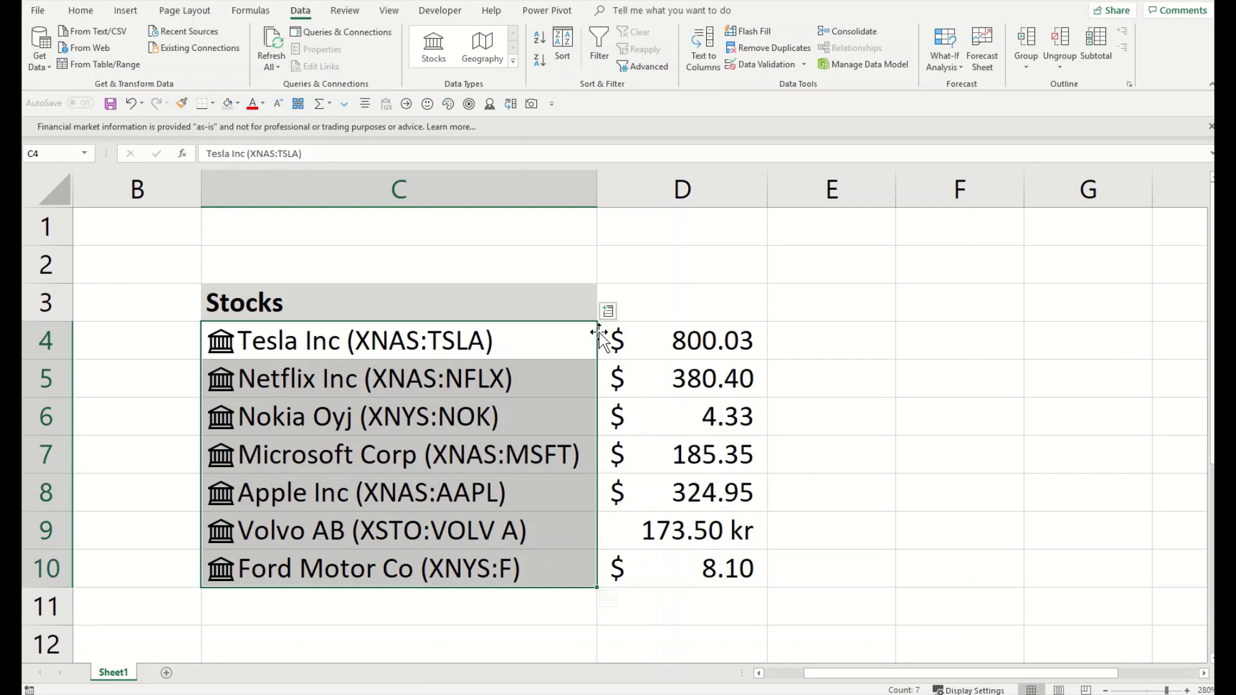
Step: Add an Employees column for the seven linked stocks
click(607, 310)
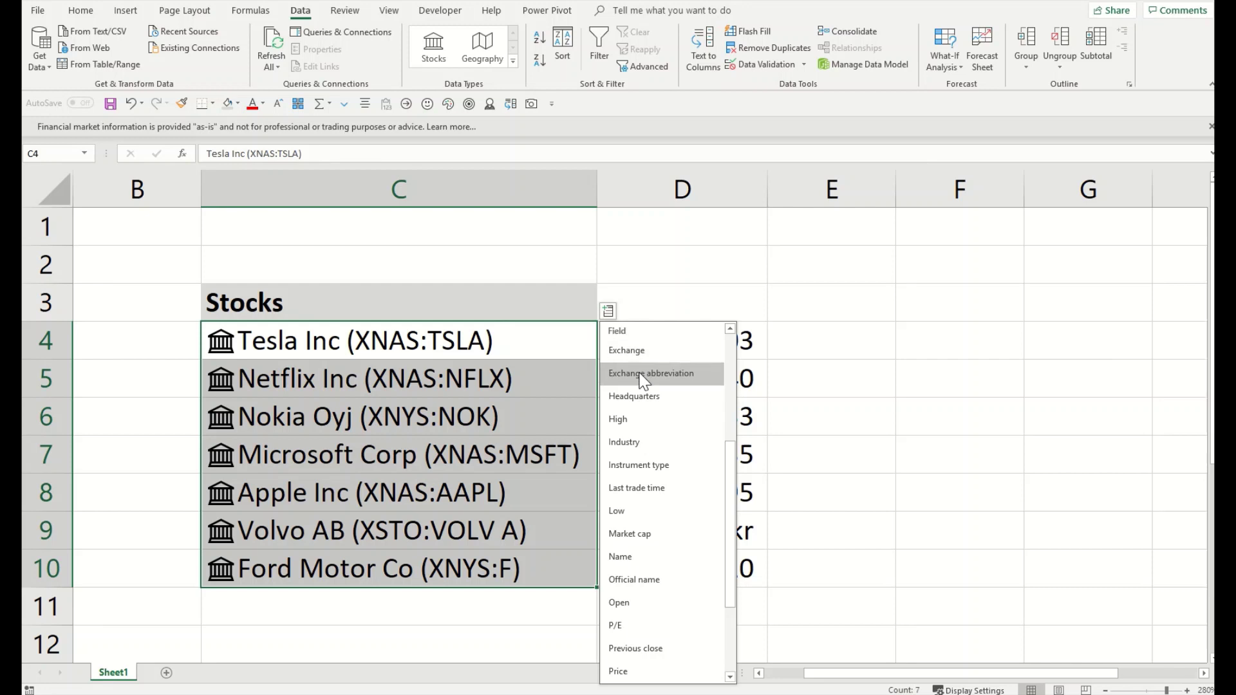
scroll(642, 382, down, 1)
scroll(643, 381, down, 1)
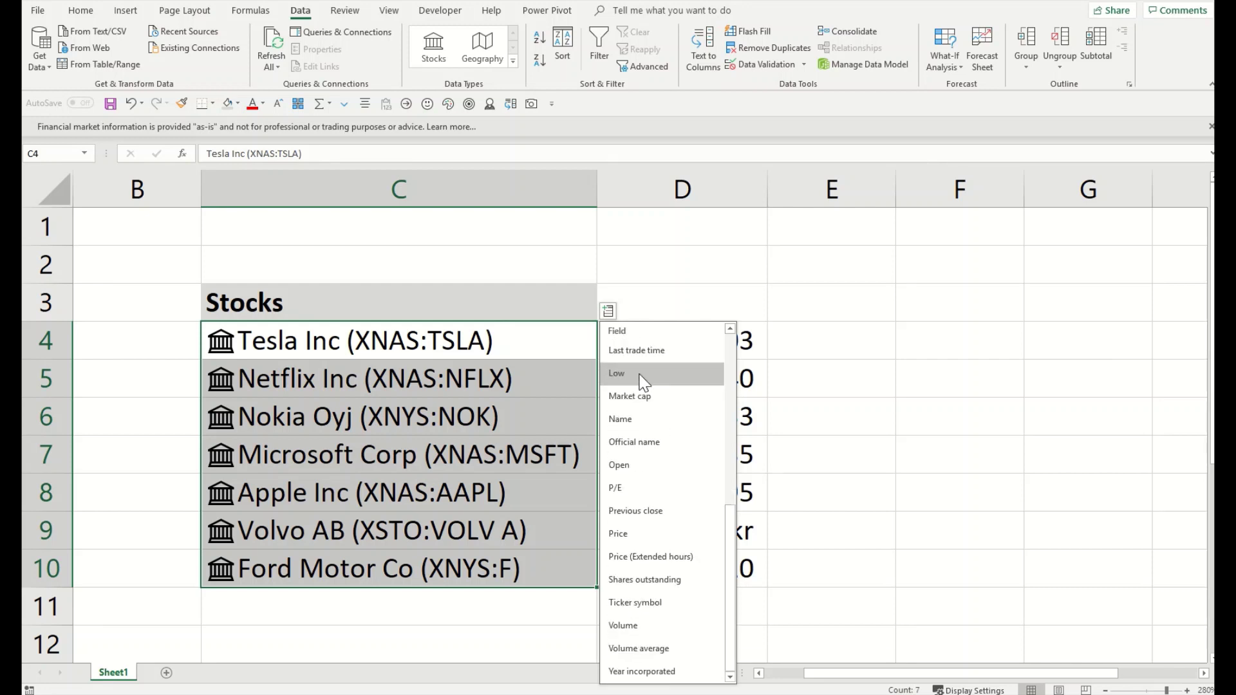
scroll(642, 381, up, 1)
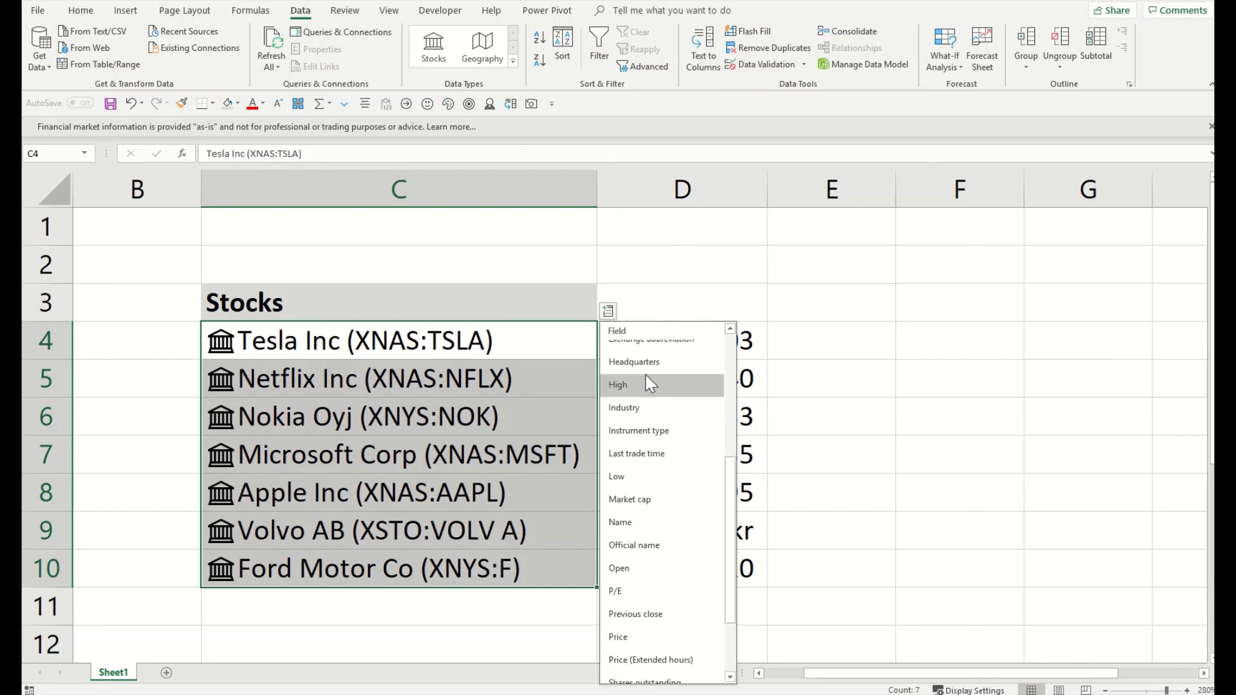
scroll(648, 383, up, 1)
scroll(655, 380, up, 1)
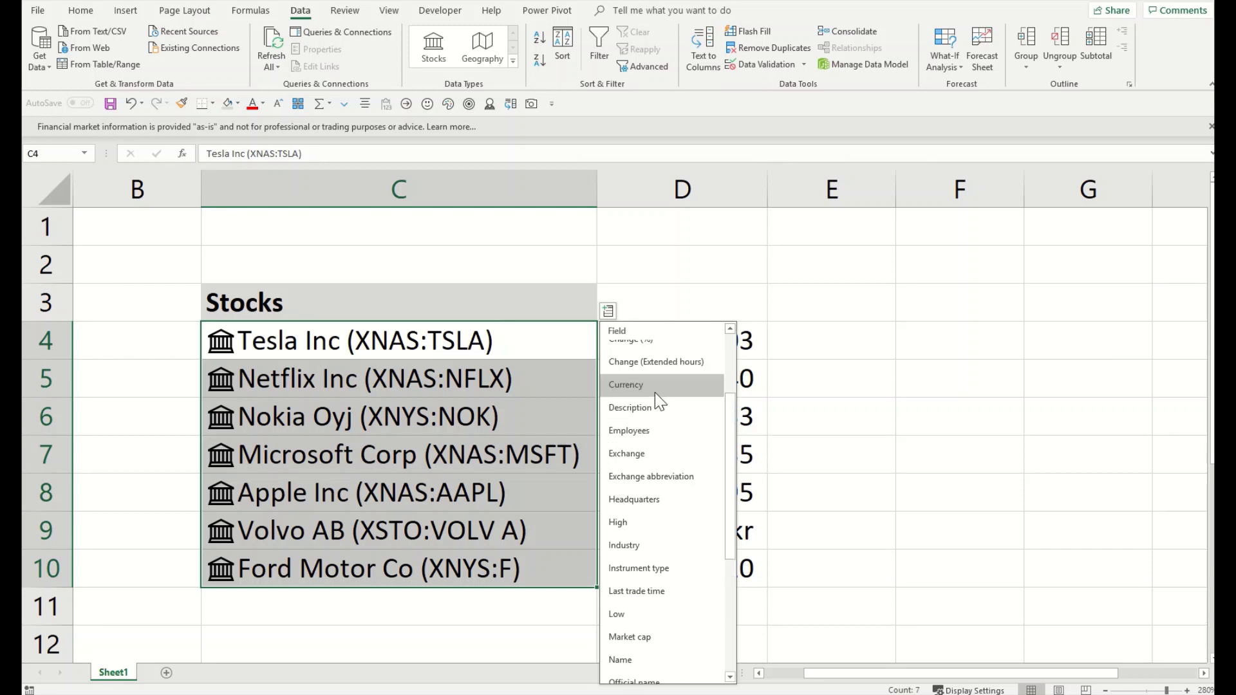
click(647, 439)
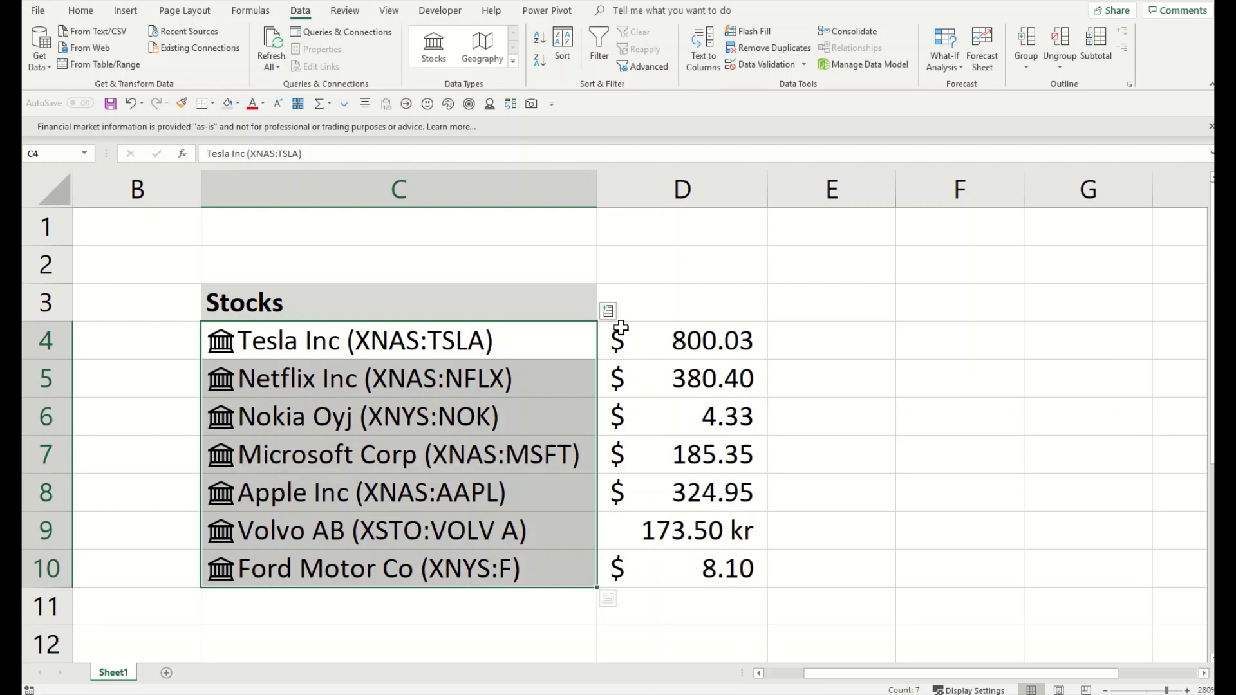
click(608, 311)
scroll(642, 430, down, 2)
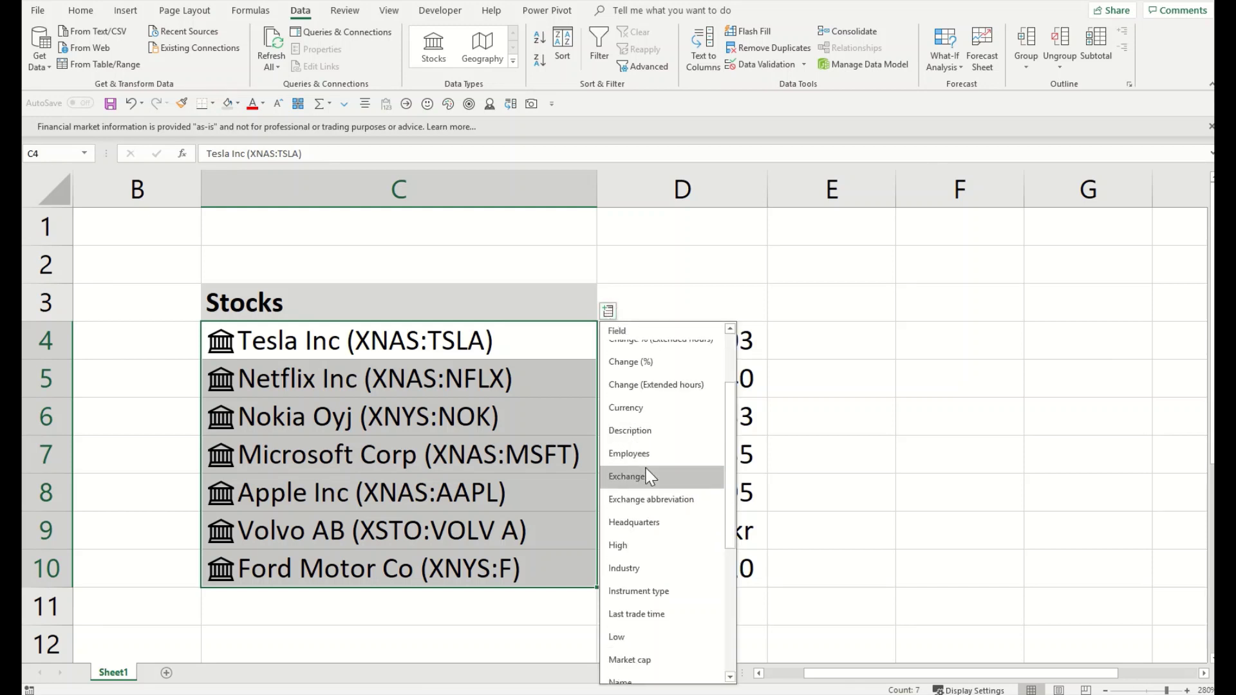
scroll(649, 466, down, 2)
scroll(649, 466, up, 2)
scroll(649, 465, up, 2)
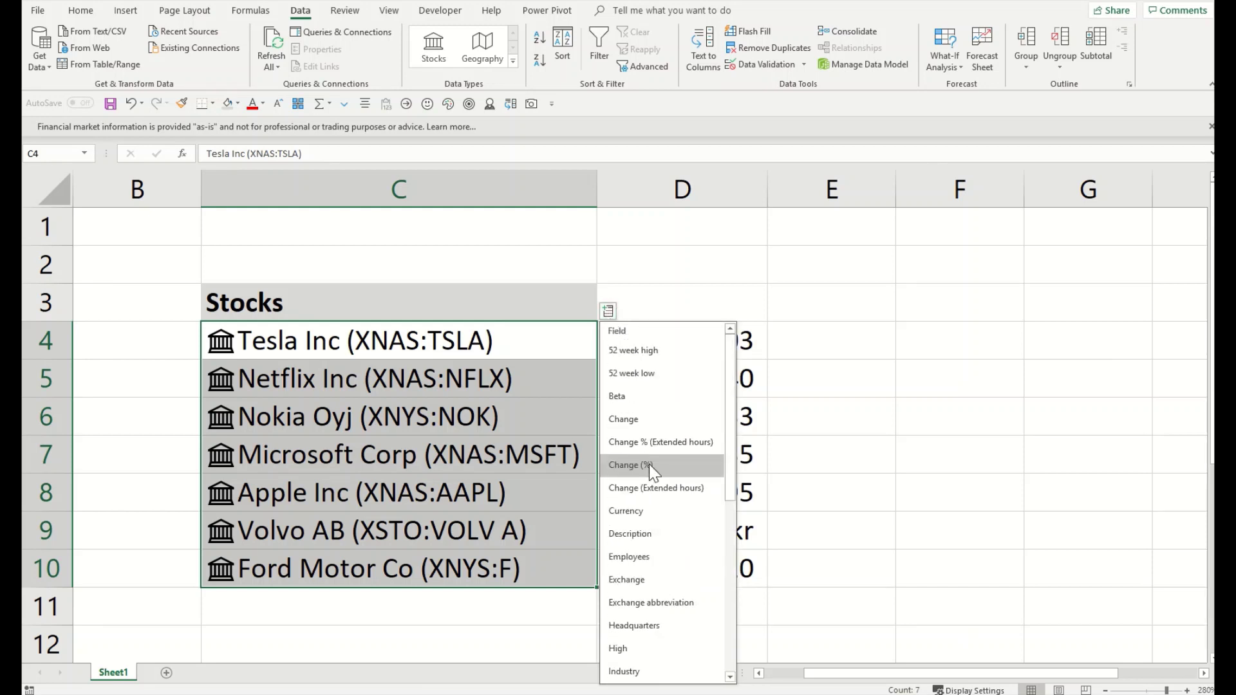
click(660, 556)
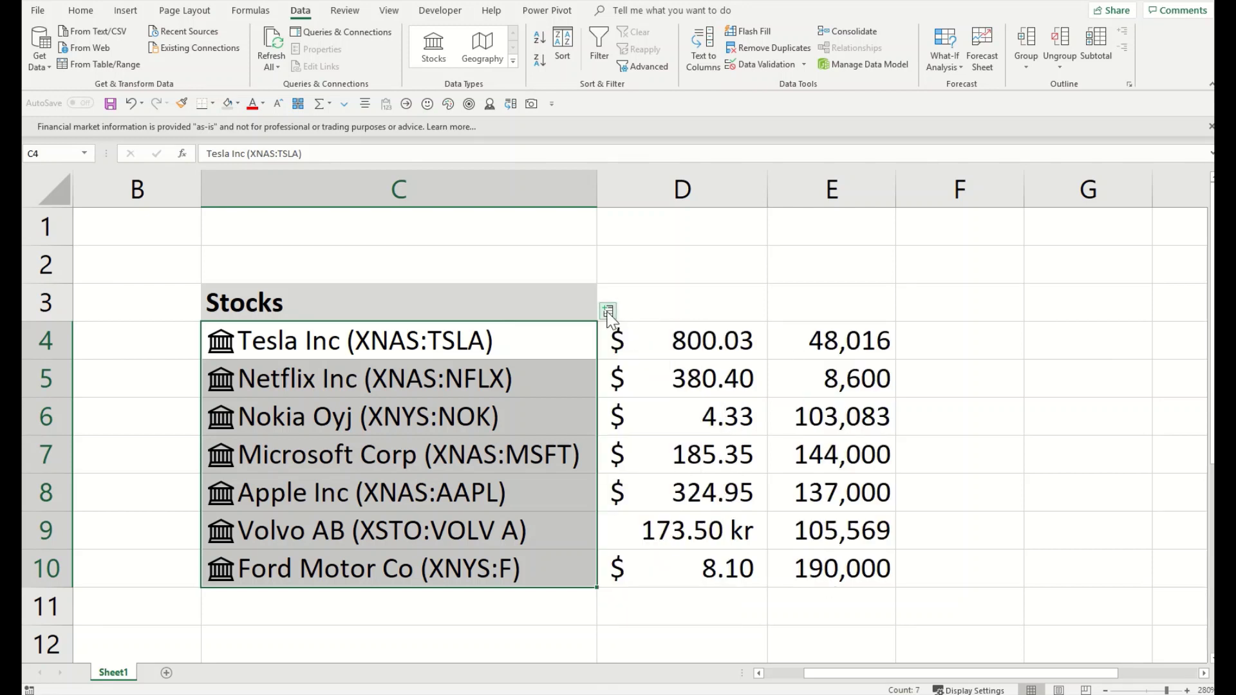
Step: Add Headquarters, then undo to remove the price, employee and headquarters columns
click(607, 311)
scroll(650, 510, down, 1)
scroll(649, 509, down, 1)
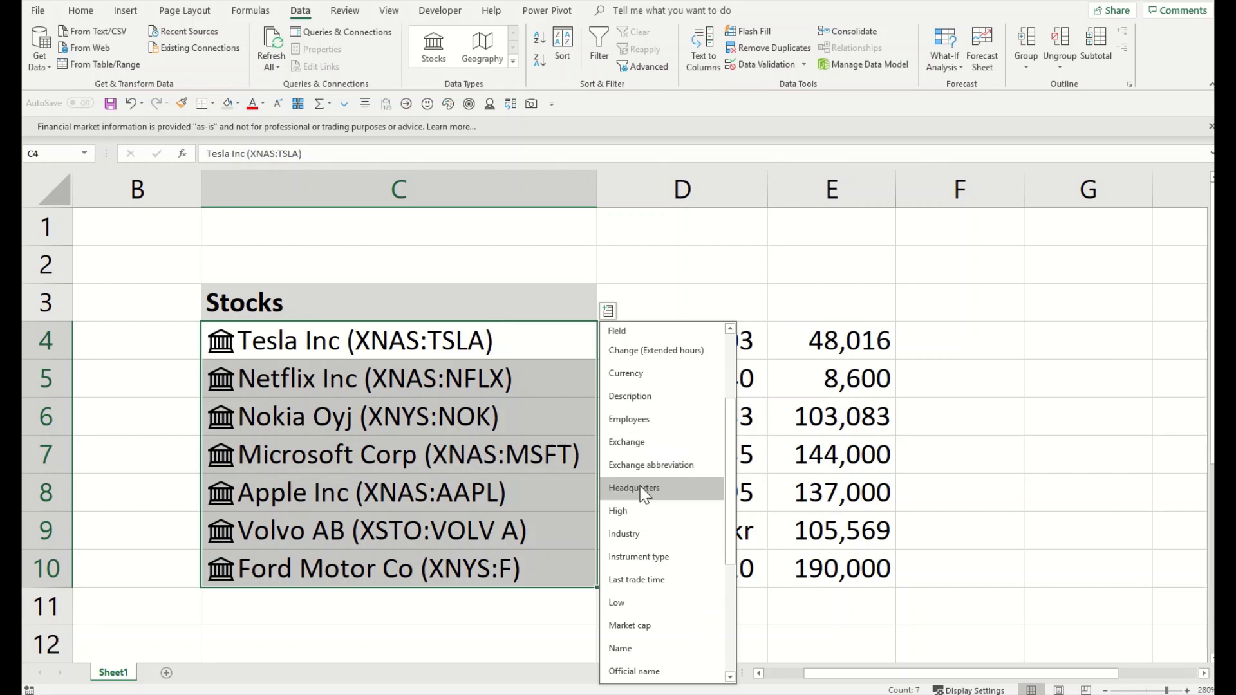
click(654, 490)
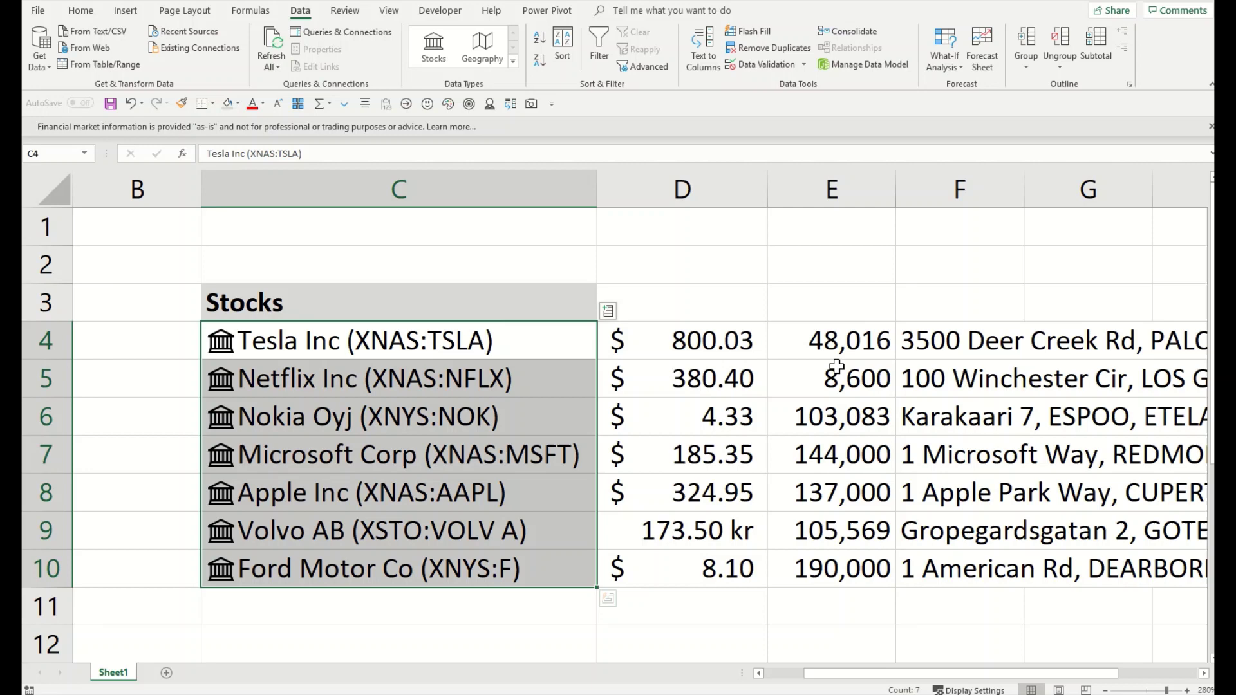
key(ctrl+z)
key(ctrl+z)
key(ctrl+z)
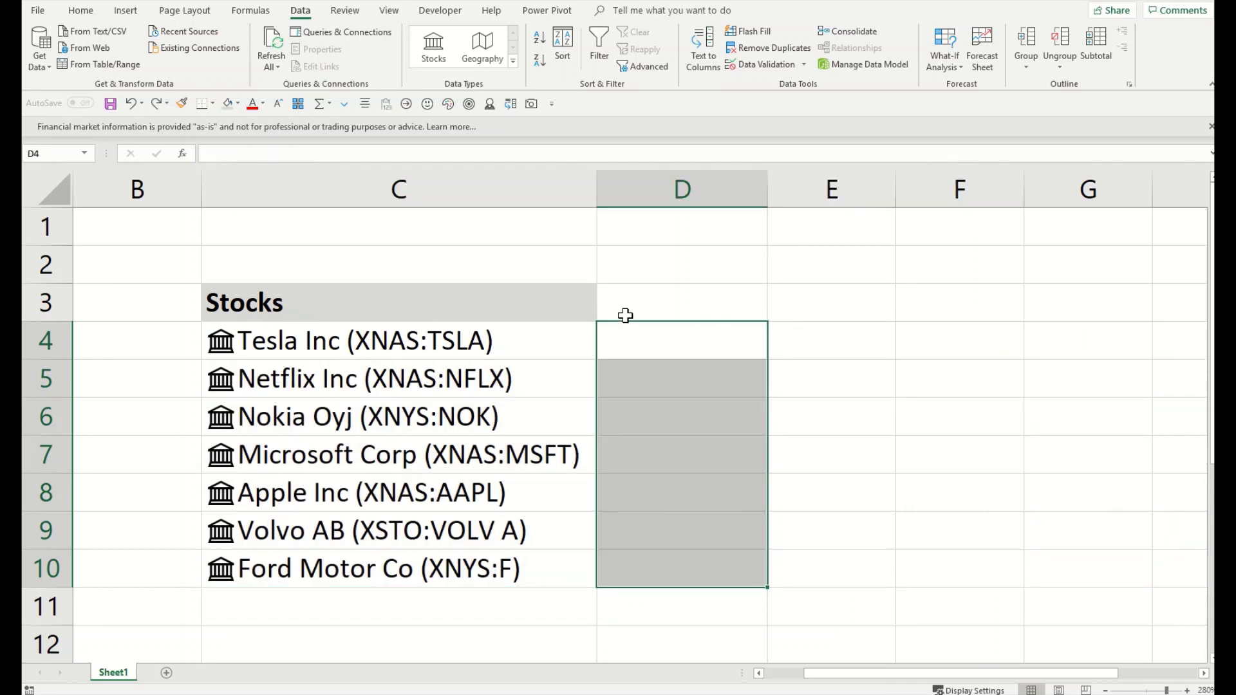
Step: Fetch Tesla's Industry beside it, then undo it
click(574, 311)
drag(566, 342, 571, 539)
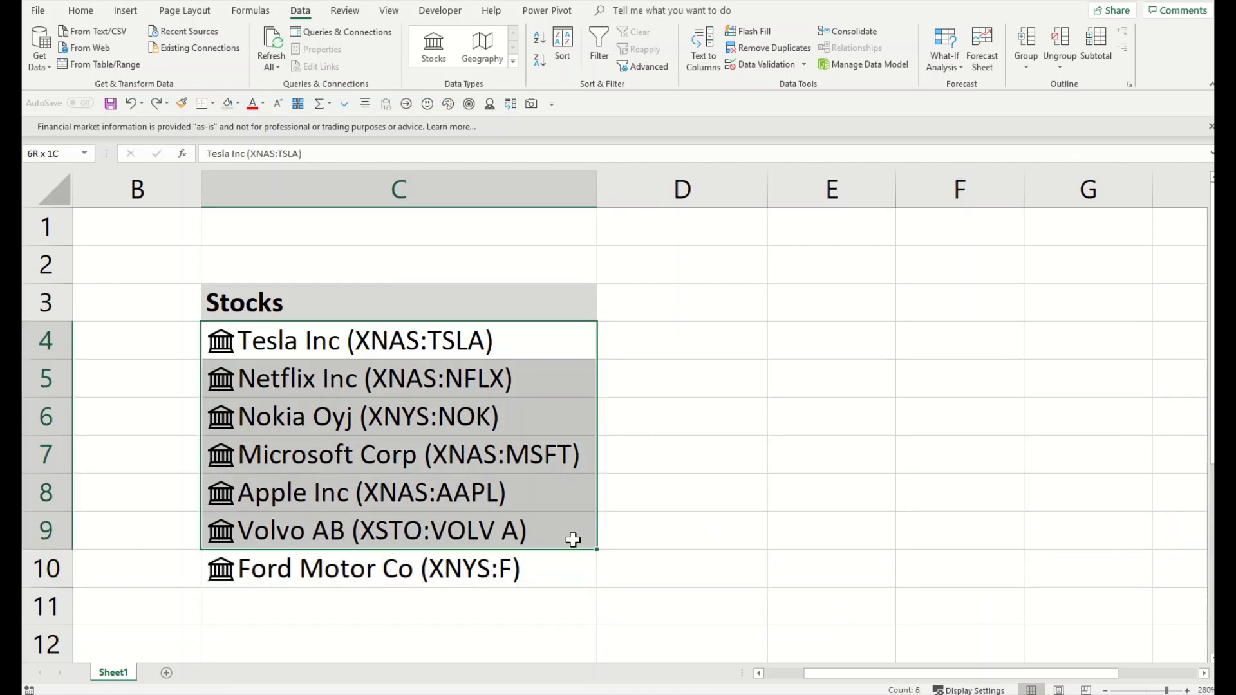
click(552, 334)
click(608, 310)
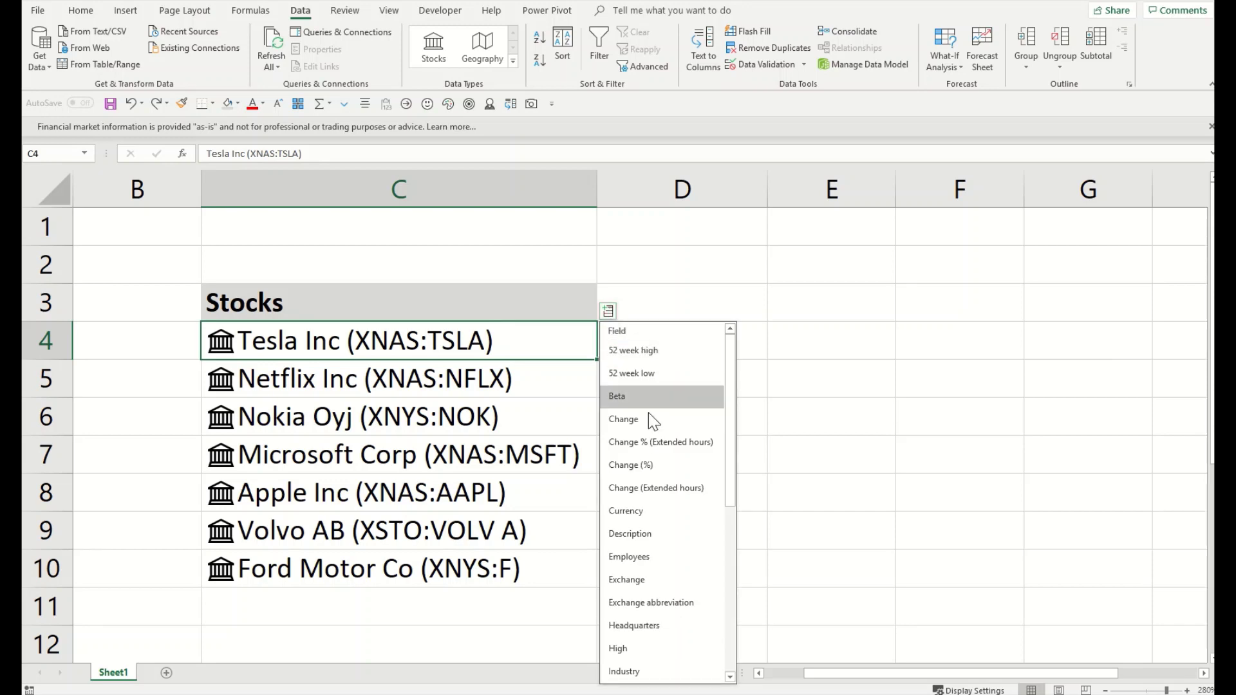
scroll(655, 427, down, 1)
scroll(656, 427, down, 2)
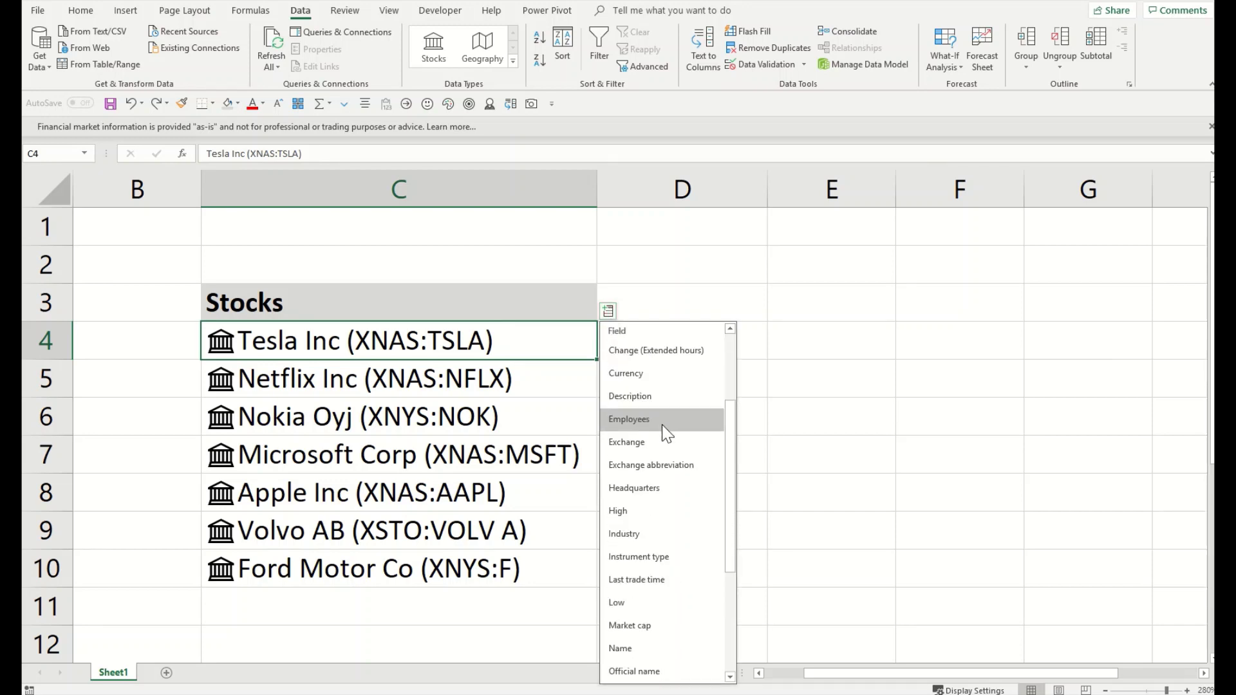
click(660, 534)
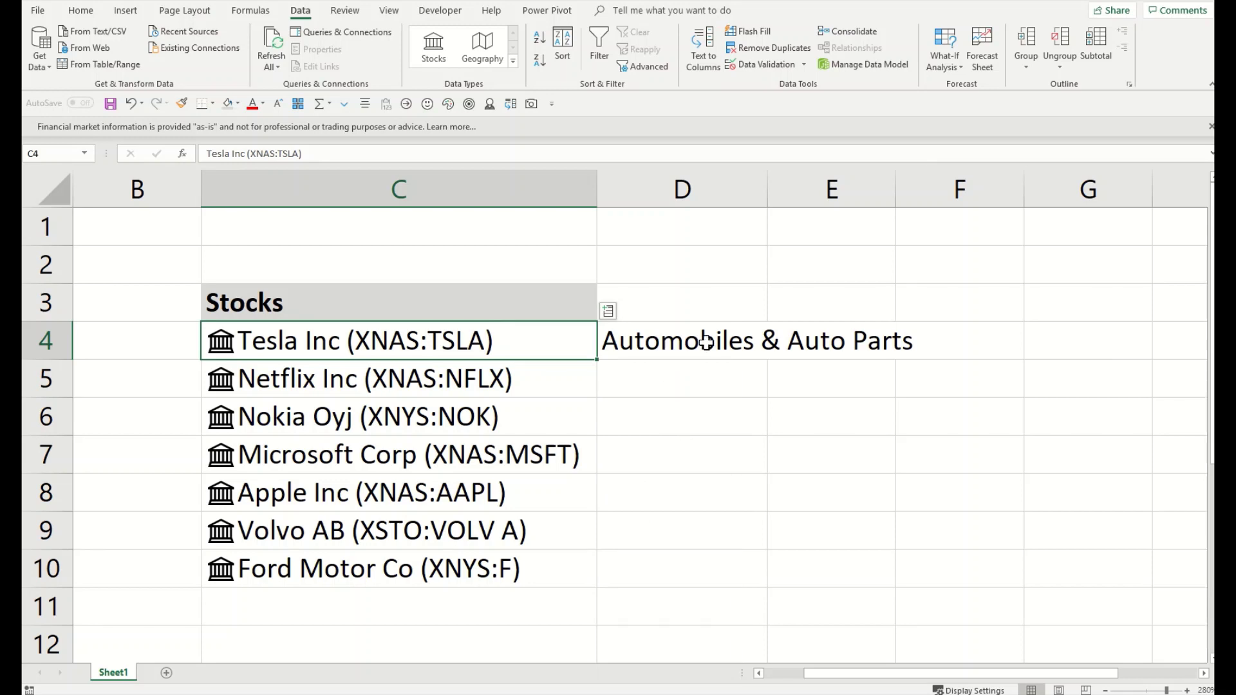
key(ctrl+z)
Step: Insert the Ticker symbol field for all seven stocks, TSLA through F
drag(560, 339, 525, 574)
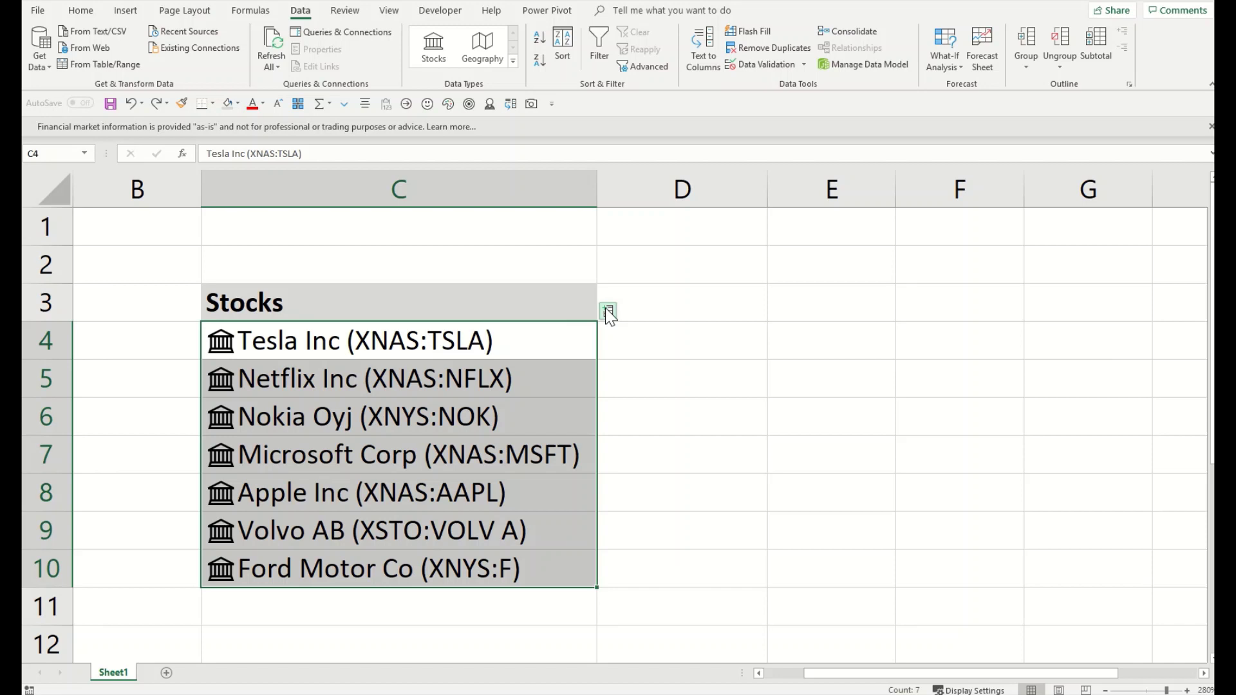
click(607, 310)
scroll(662, 471, down, 2)
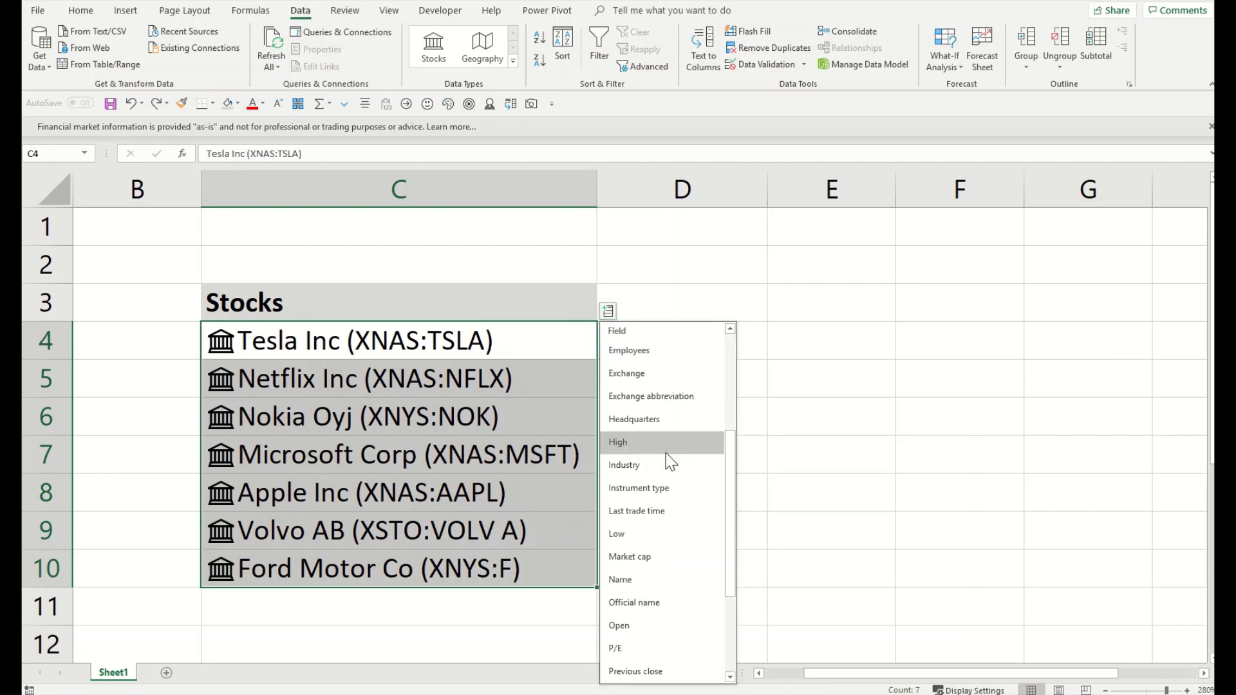
scroll(668, 460, down, 1)
scroll(667, 459, down, 1)
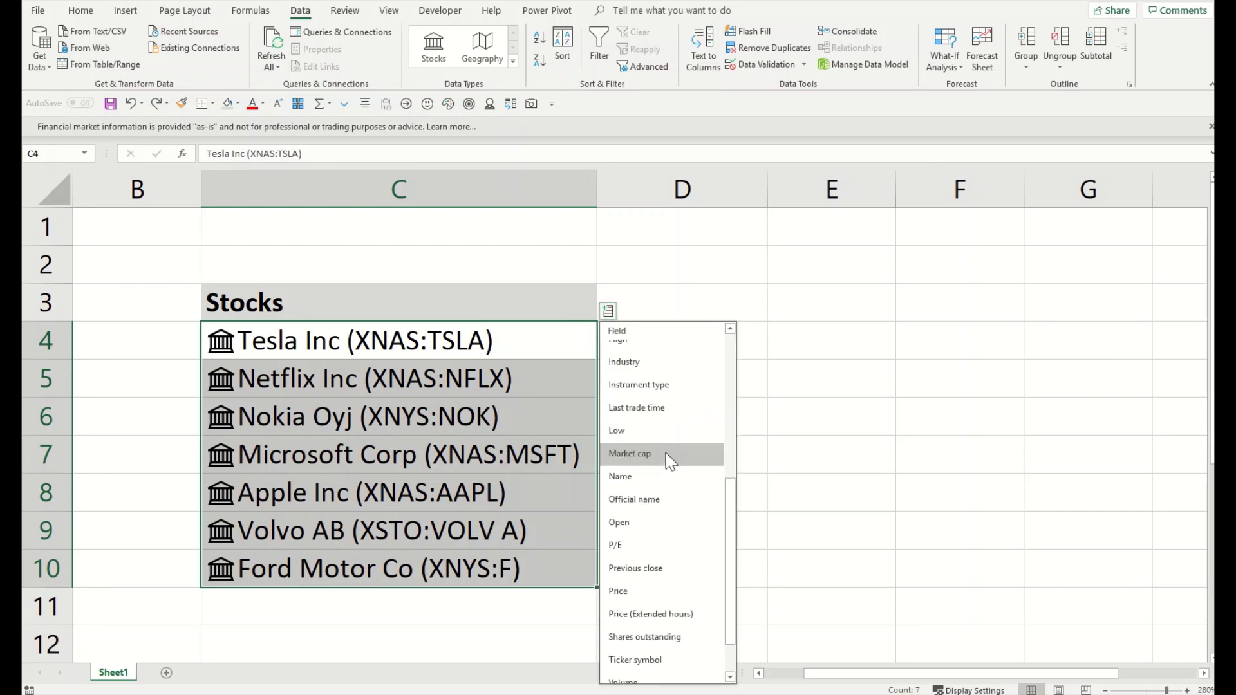
scroll(665, 453, down, 1)
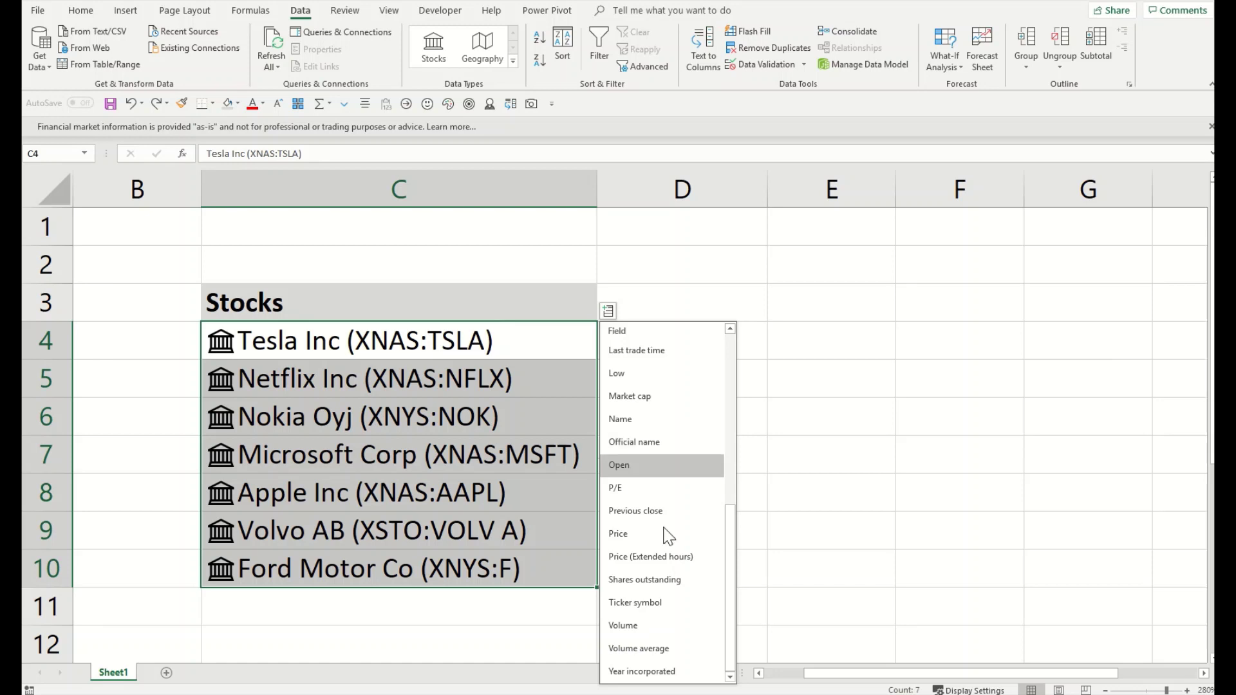
click(668, 606)
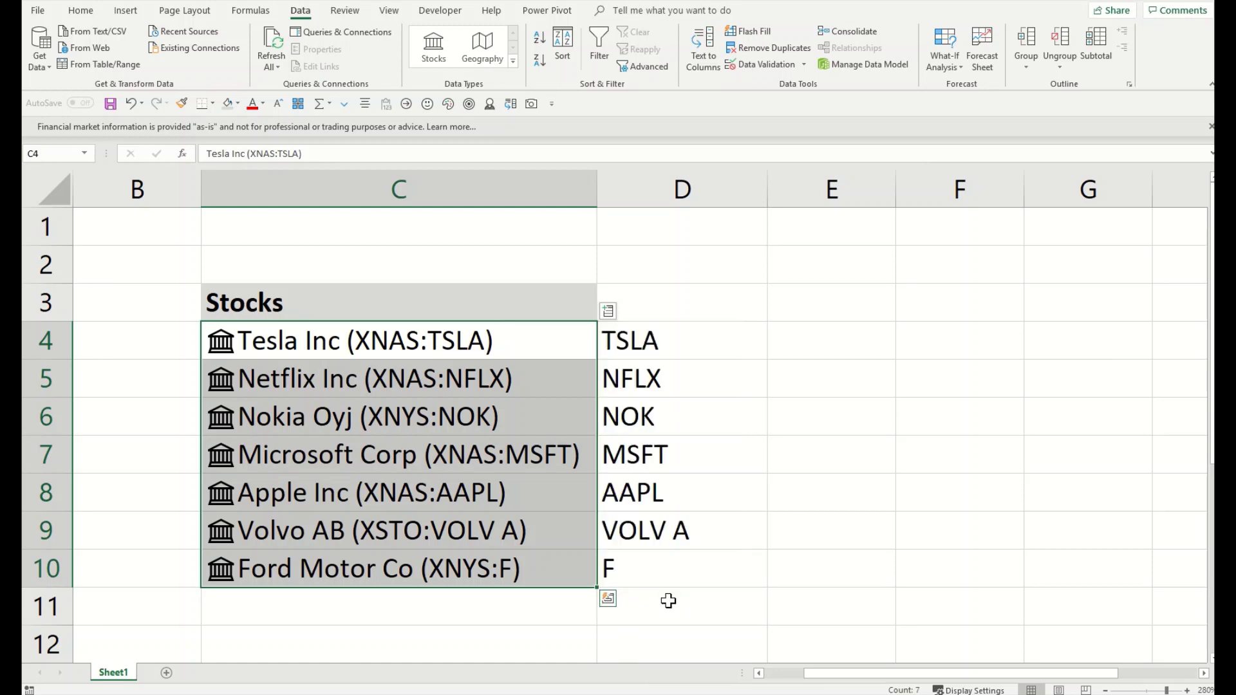